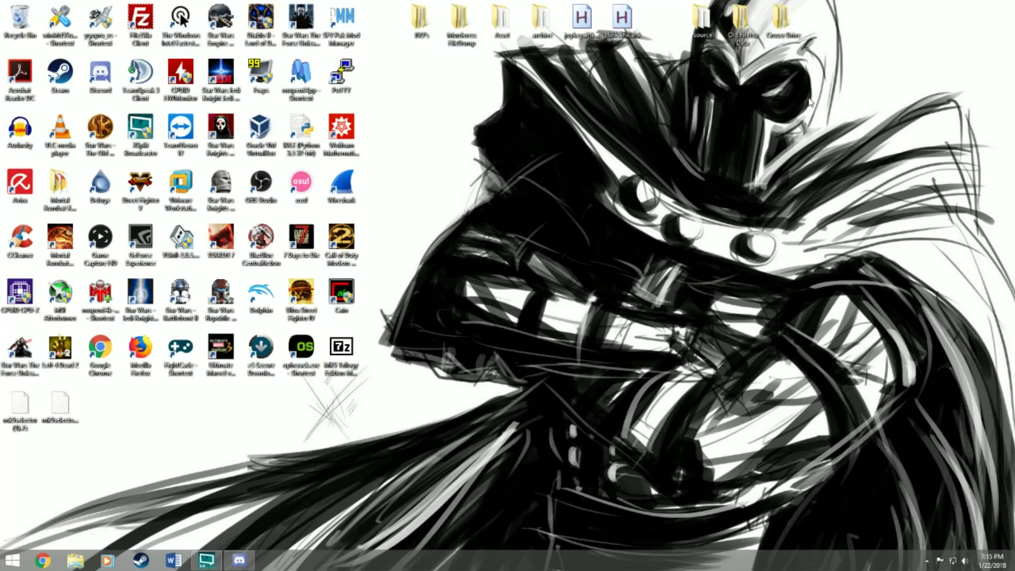
- Restore the Steam window from the taskbar so its Store page shows
{"action": "left_click", "coordinate": [146, 567]}
- Browse Mortal Kombat Komplete Edition's local files from its Library Properties, Local Files section
{"action": "mouse_move", "coordinate": [385, 125]}
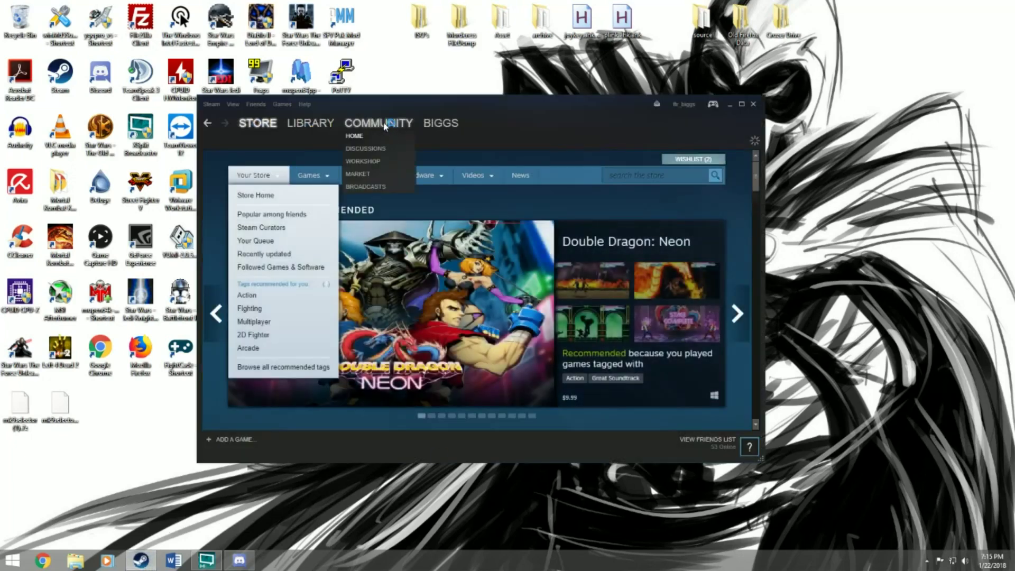
{"action": "left_click", "coordinate": [330, 122]}
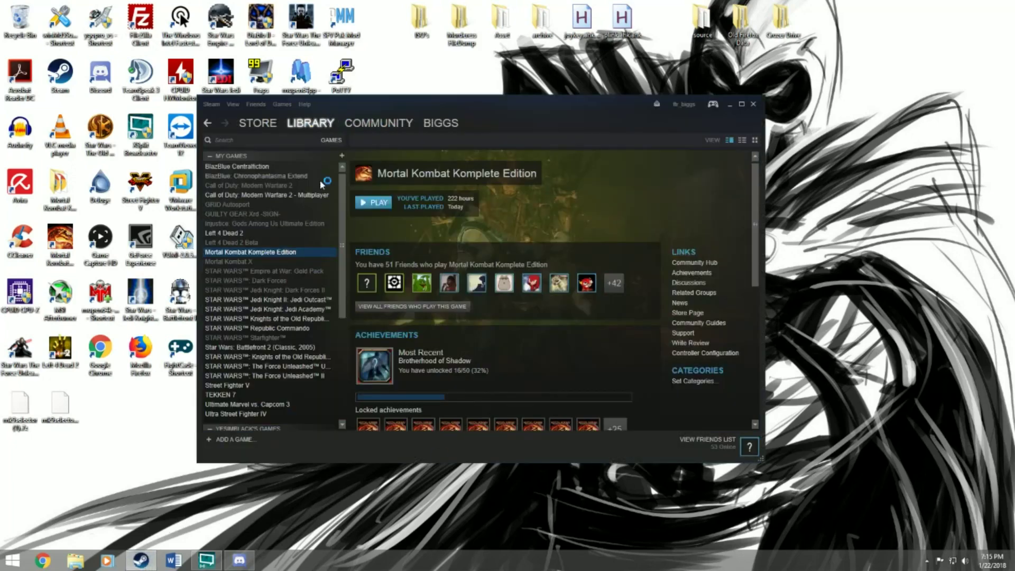
{"action": "right_click", "coordinate": [310, 252]}
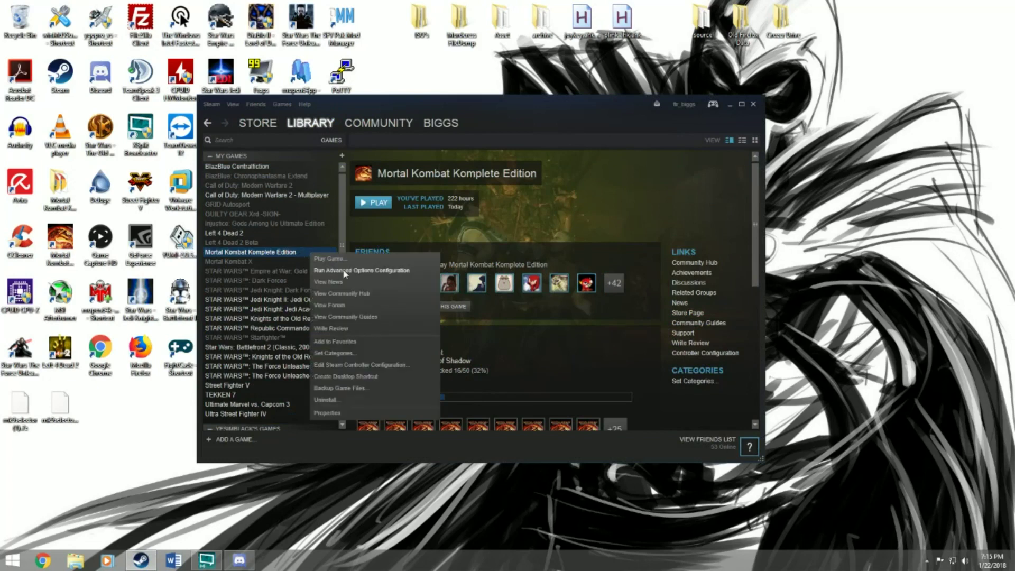
{"action": "left_click", "coordinate": [339, 414]}
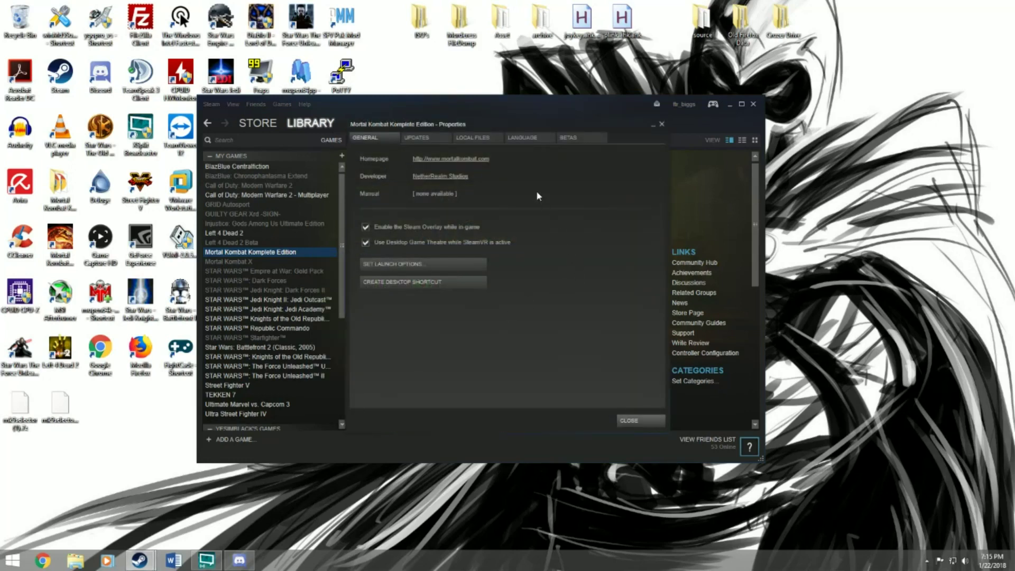
{"action": "left_click", "coordinate": [479, 140]}
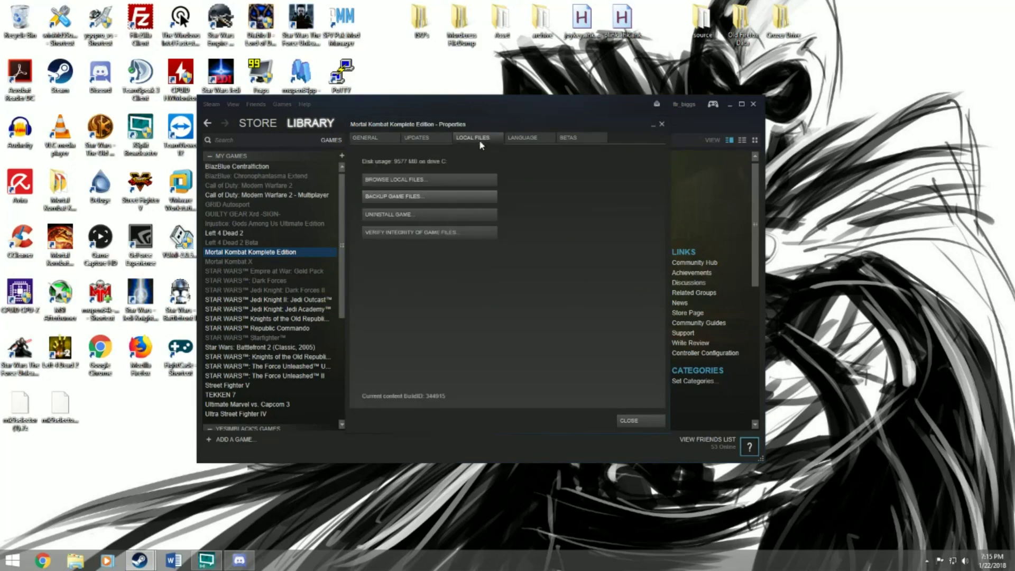
{"action": "left_click", "coordinate": [474, 183]}
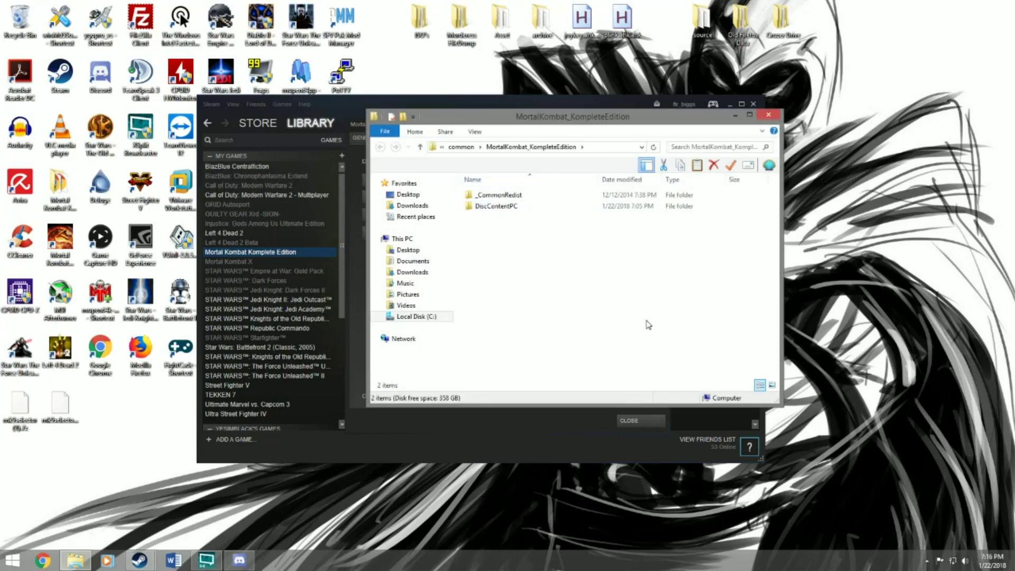
- Open the DiscContentPC folder in the game's install directory
{"action": "double_click", "coordinate": [508, 209]}
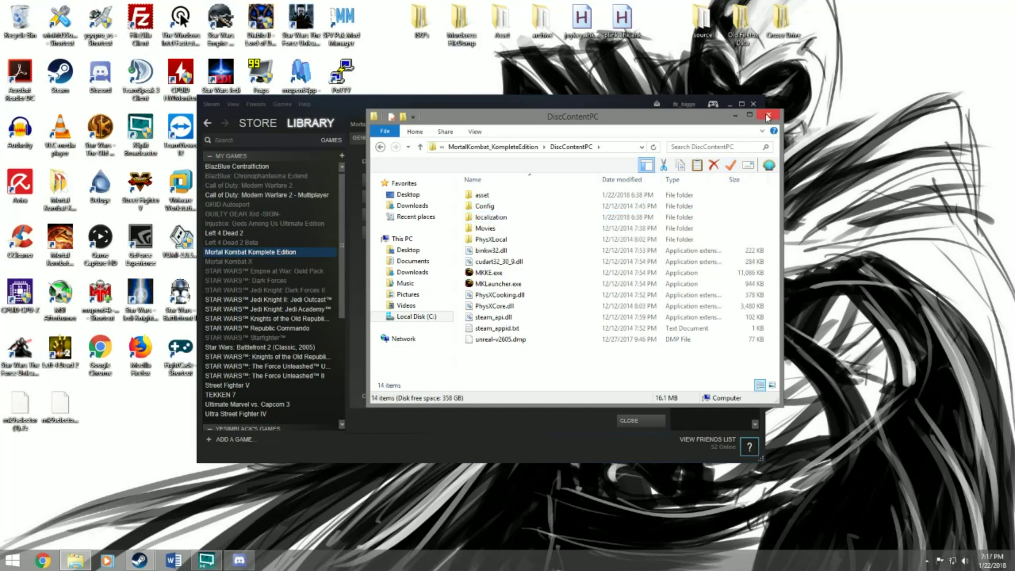
- Bring the Discord window to the front
{"action": "left_click", "coordinate": [240, 560]}
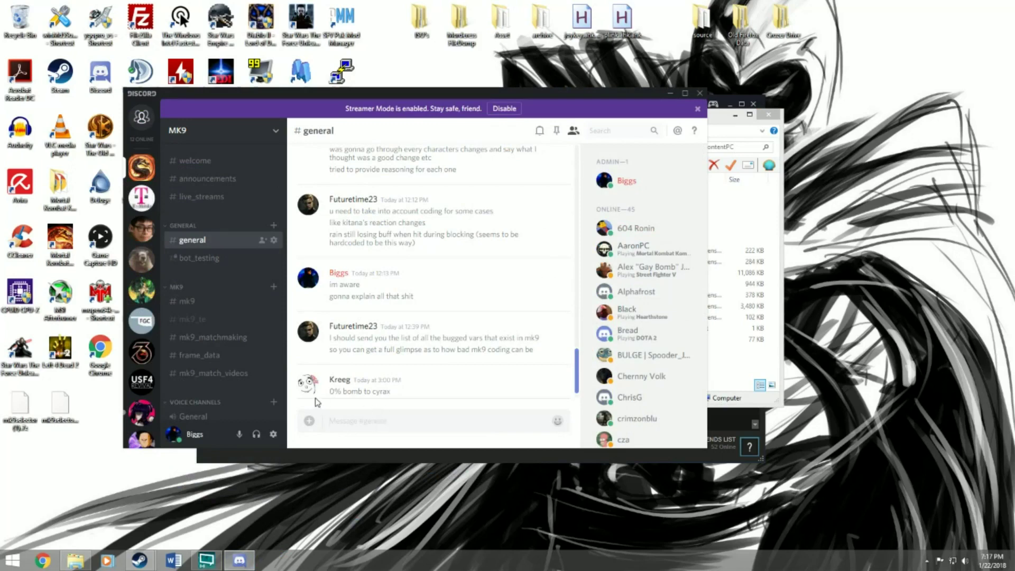
- Post !selector in #frame_data, read KomBot's reply with download links, then minimize Discord
{"action": "left_click", "coordinate": [214, 355]}
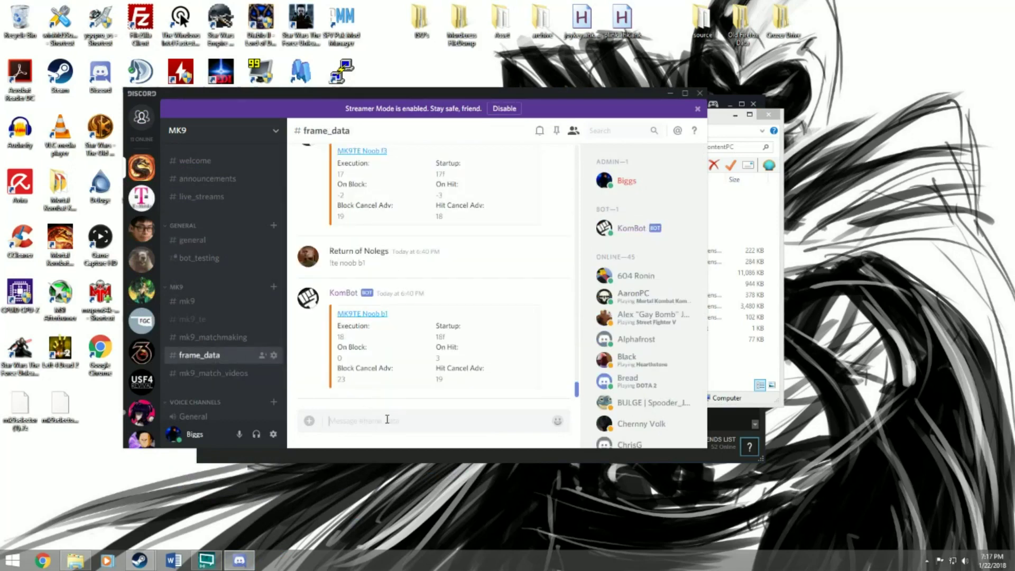
{"action": "type", "text": "!selector"}
{"action": "key", "text": "Return"}
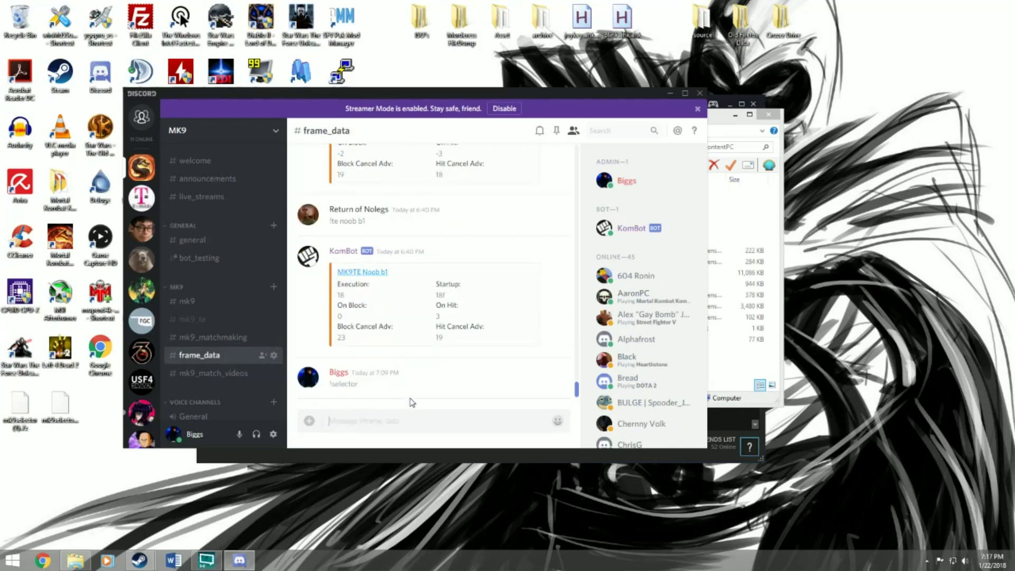
{"action": "scroll", "coordinate": [446, 325], "scroll_direction": "up", "scroll_amount": 3}
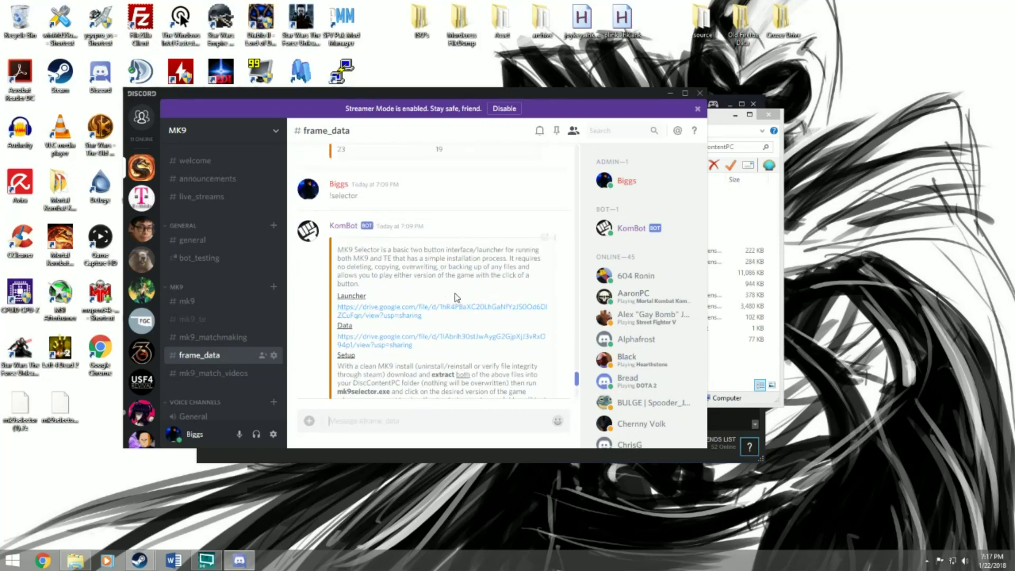
{"action": "scroll", "coordinate": [454, 294], "scroll_direction": "down", "scroll_amount": 1}
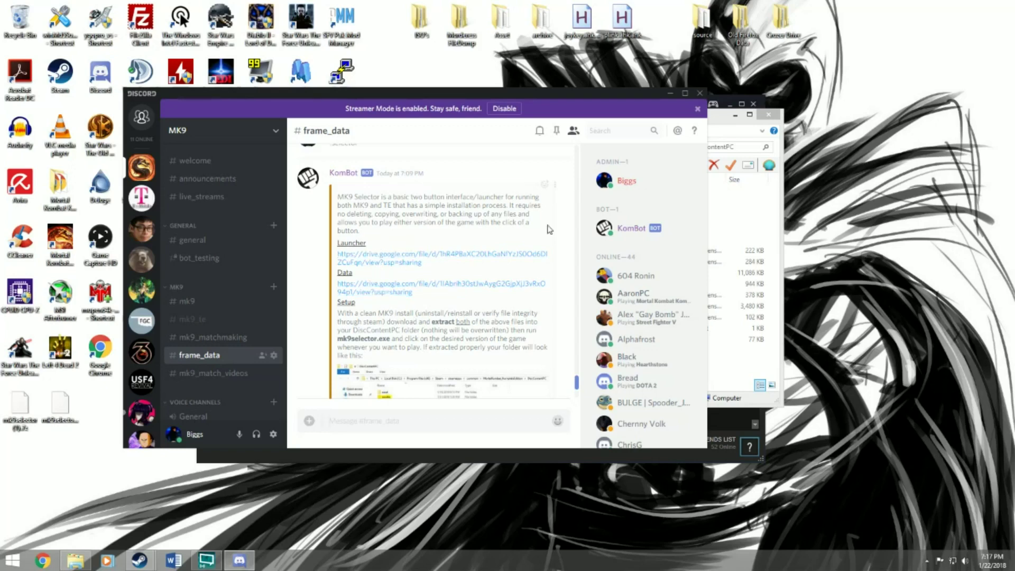
{"action": "left_click", "coordinate": [670, 93]}
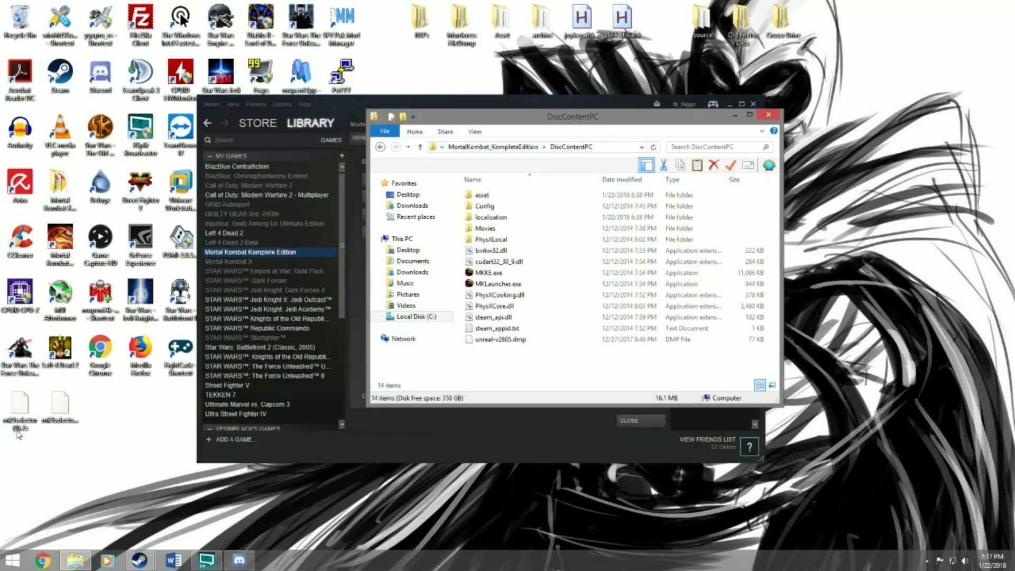
- Open the desktop's mk9selector_data.7z archive with 7-Zip's Open archive option
{"action": "double_click", "coordinate": [59, 417]}
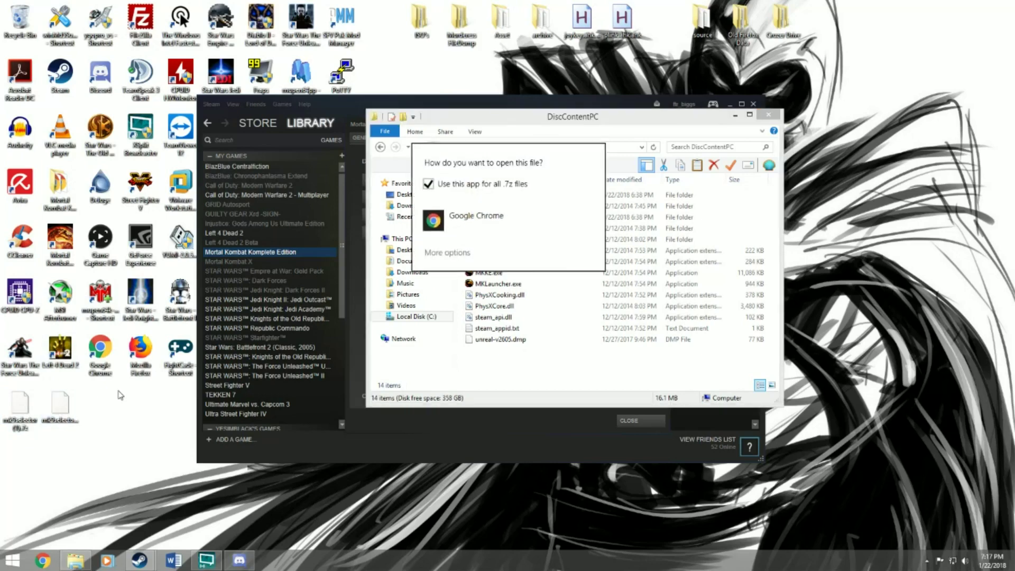
{"action": "left_click", "coordinate": [143, 413]}
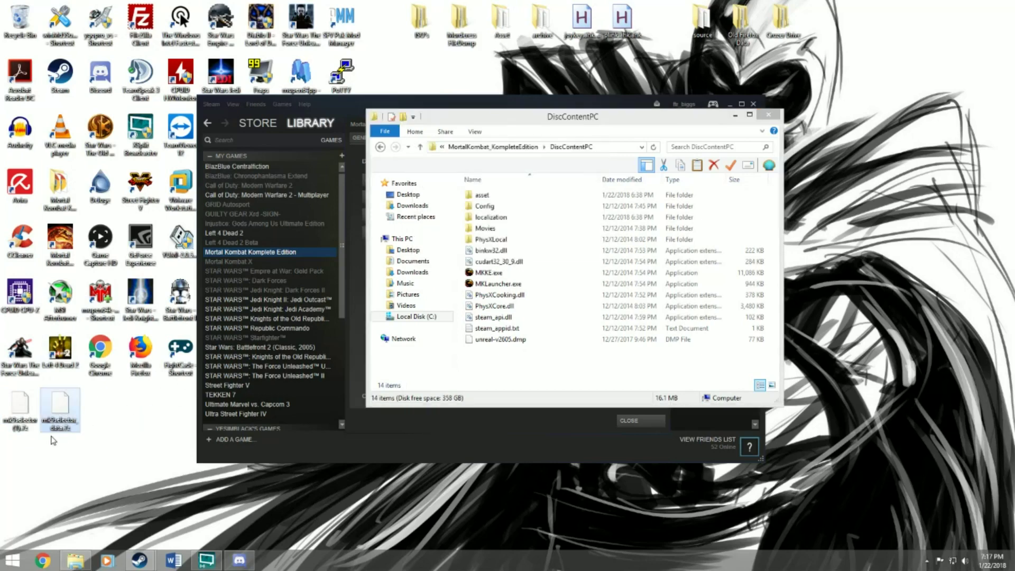
{"action": "right_click", "coordinate": [63, 415]}
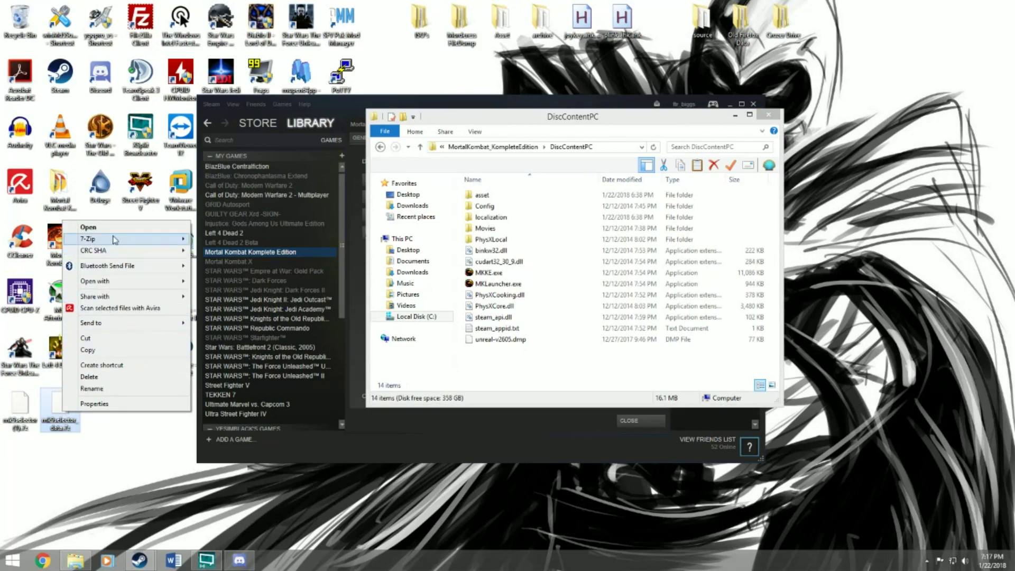
{"action": "mouse_move", "coordinate": [114, 239]}
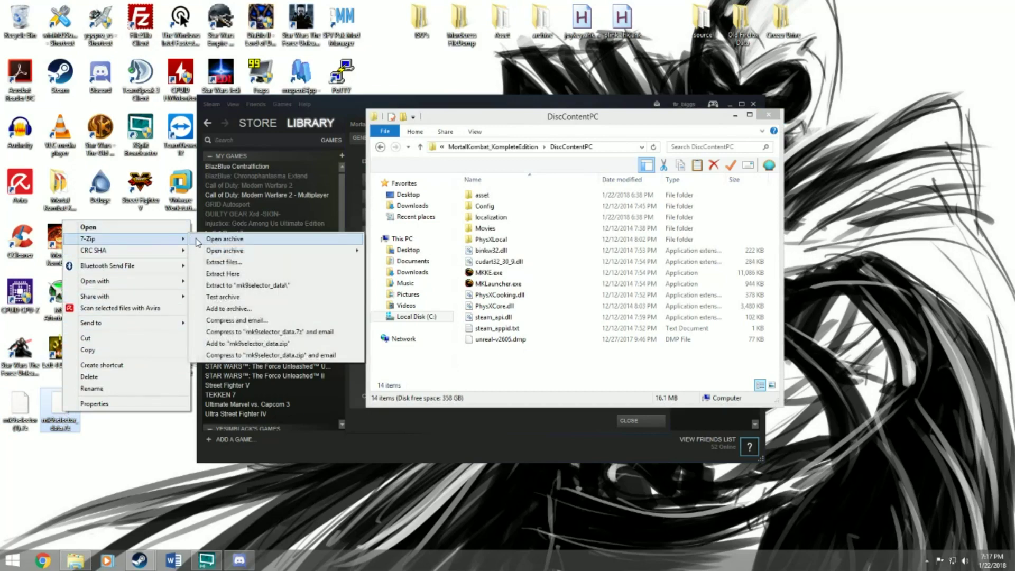
{"action": "left_click", "coordinate": [224, 239]}
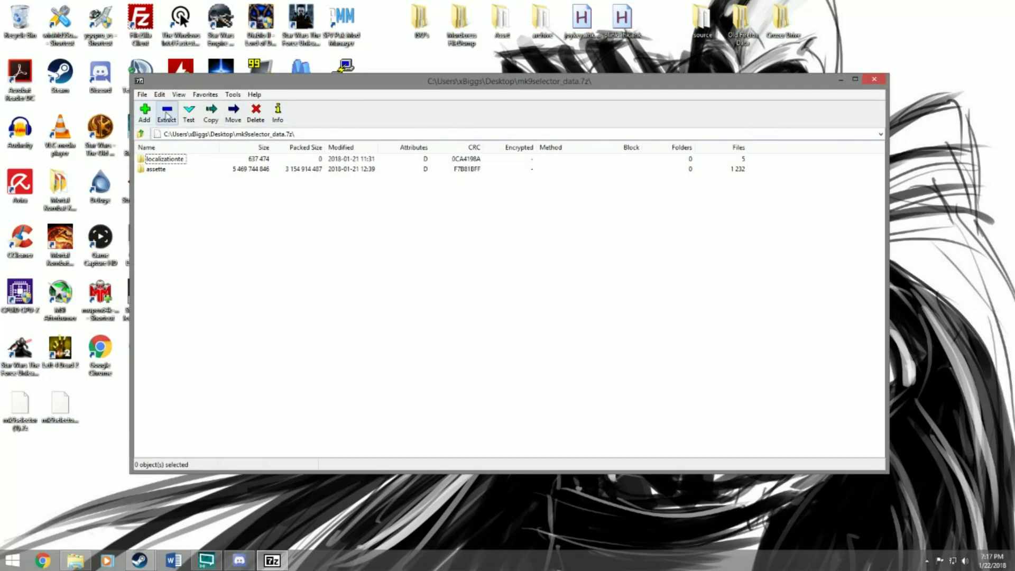
- Extract the assette and localizationte folders into DiscContentPC, then close 7-Zip
{"action": "left_click", "coordinate": [167, 114]}
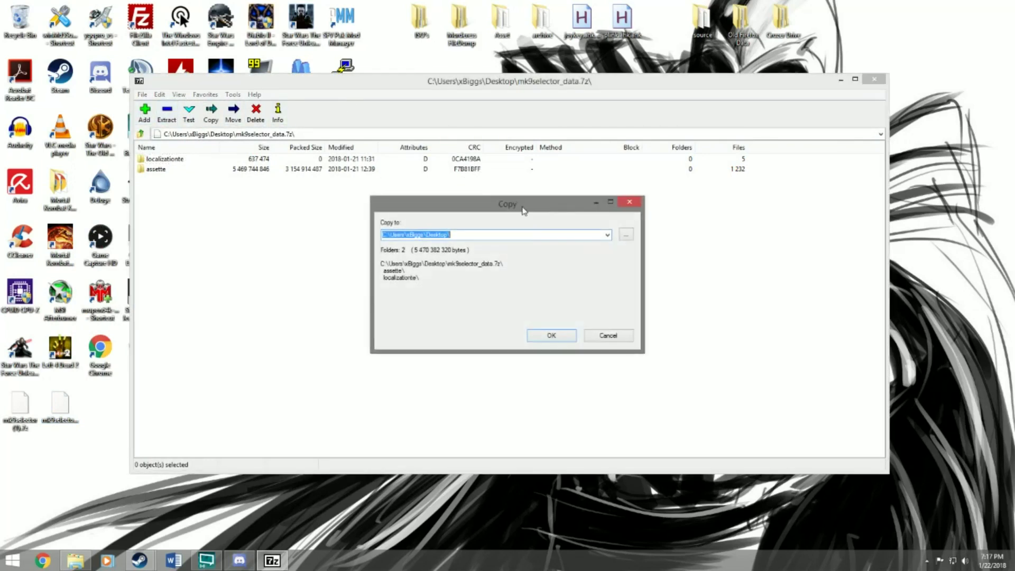
{"action": "left_click", "coordinate": [608, 235]}
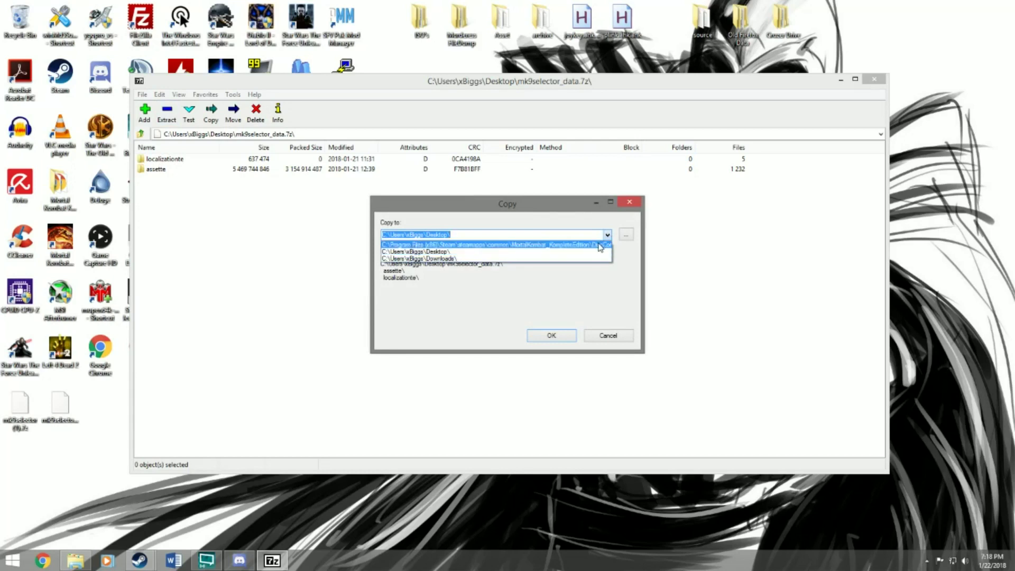
{"action": "left_click", "coordinate": [591, 245]}
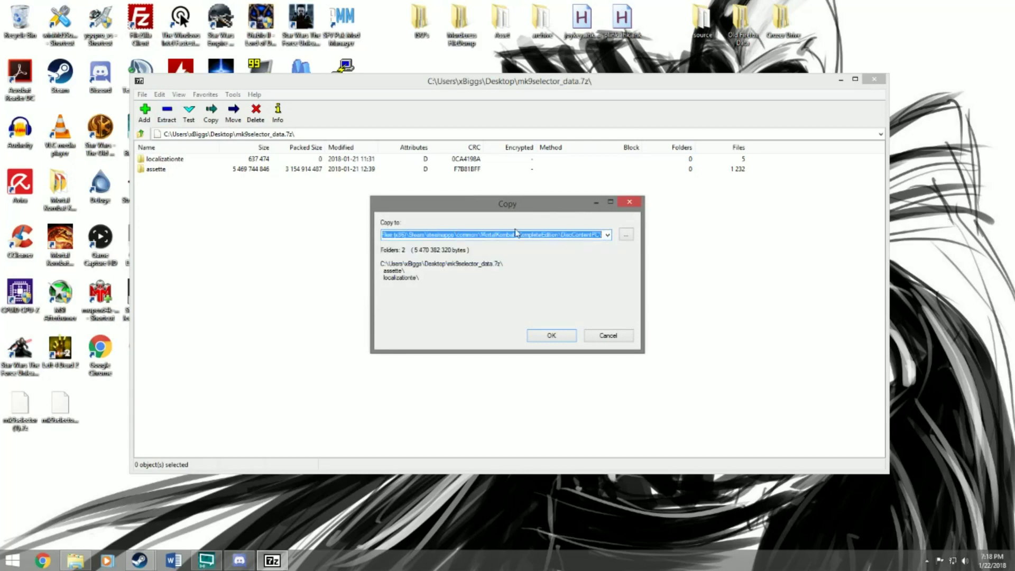
{"action": "left_click", "coordinate": [551, 336]}
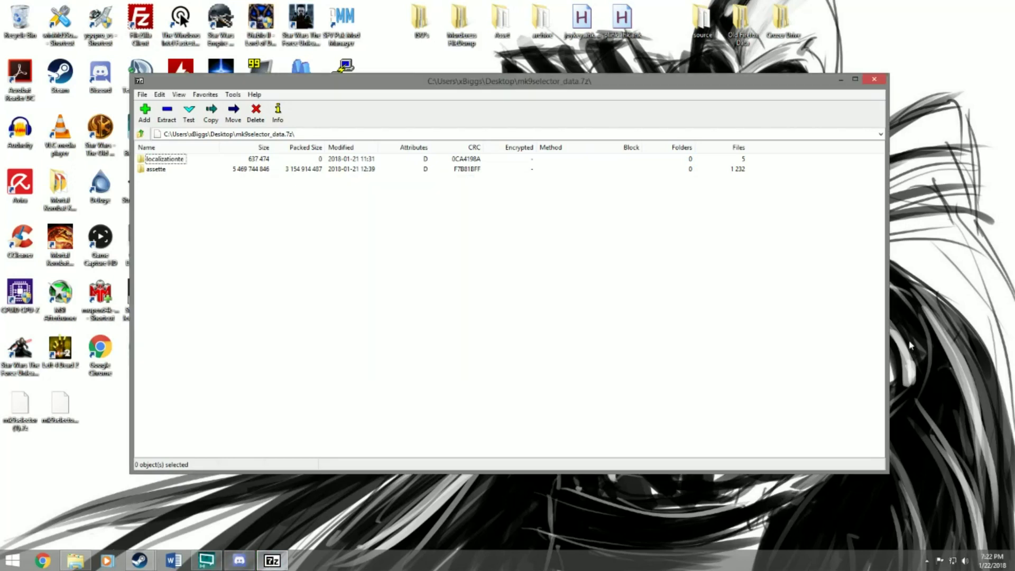
{"action": "left_click", "coordinate": [874, 79]}
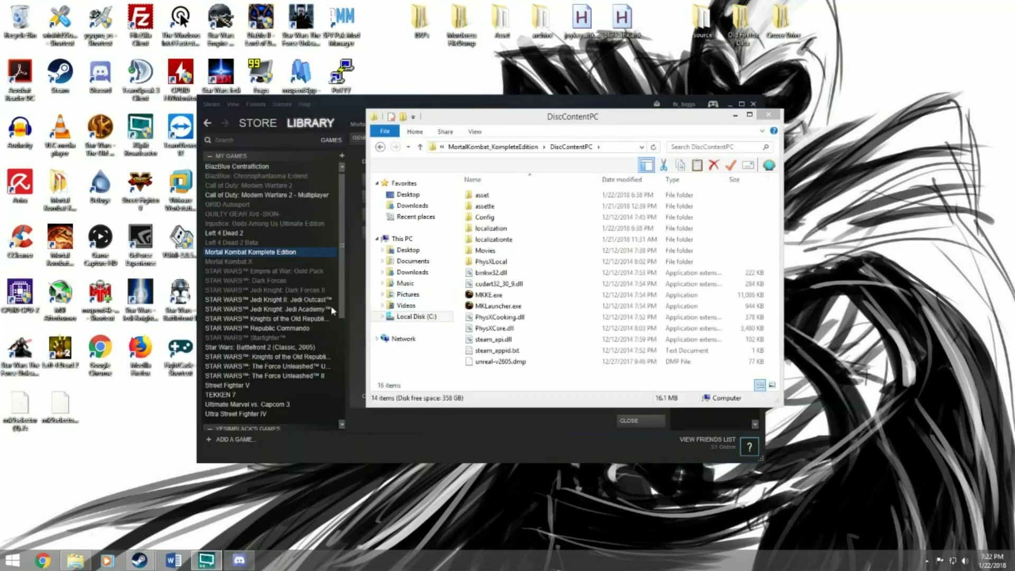
- Open the mk9selector (1) archive in 7-Zip
{"action": "right_click", "coordinate": [22, 406]}
{"action": "mouse_move", "coordinate": [74, 234]}
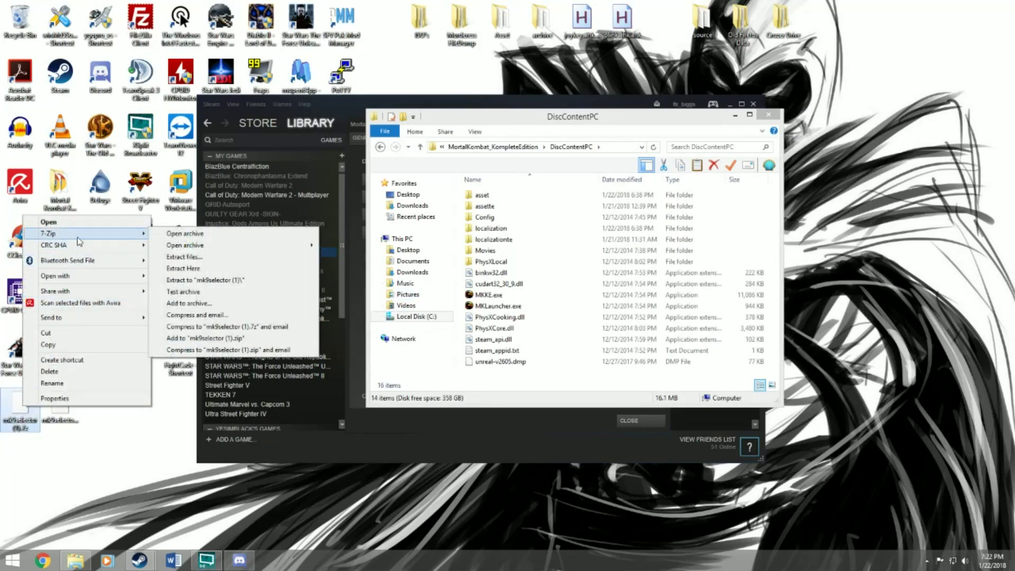
{"action": "left_click", "coordinate": [194, 234]}
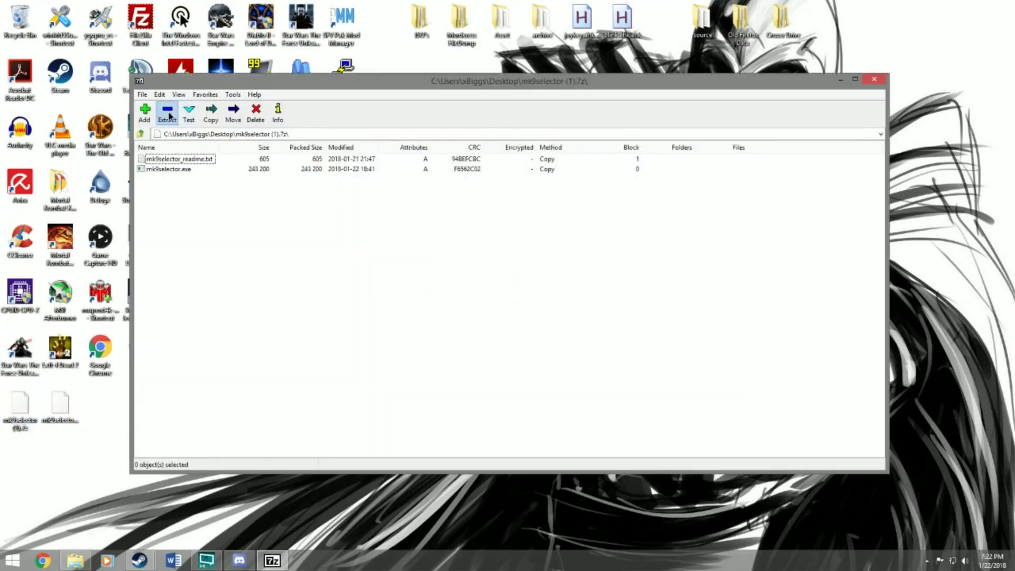
- Extract mk9selector.exe and its readme into DiscContentPC, then close 7-Zip
{"action": "left_click", "coordinate": [167, 112]}
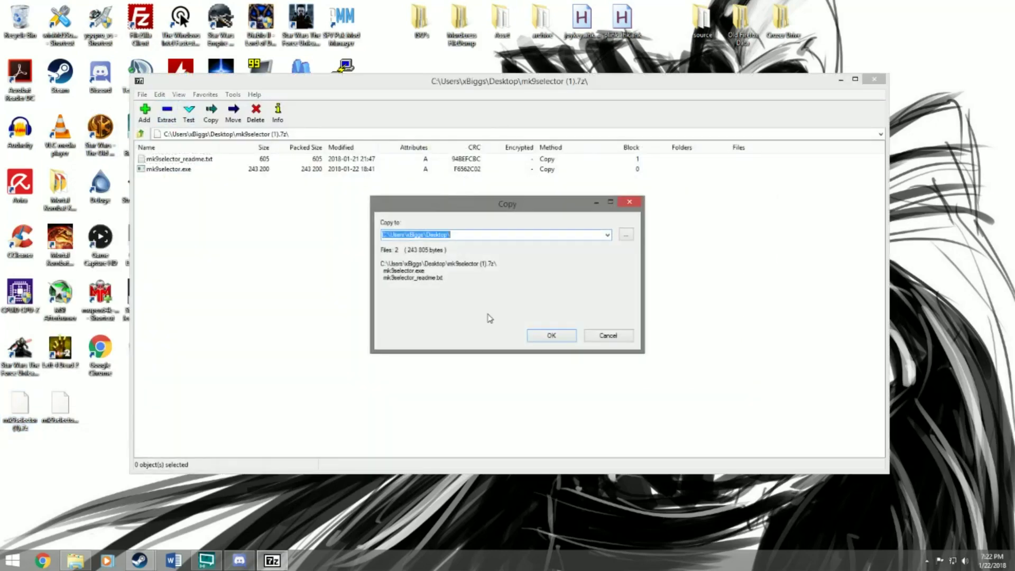
{"action": "left_click", "coordinate": [607, 235]}
{"action": "left_click", "coordinate": [590, 249]}
{"action": "left_click", "coordinate": [608, 235]}
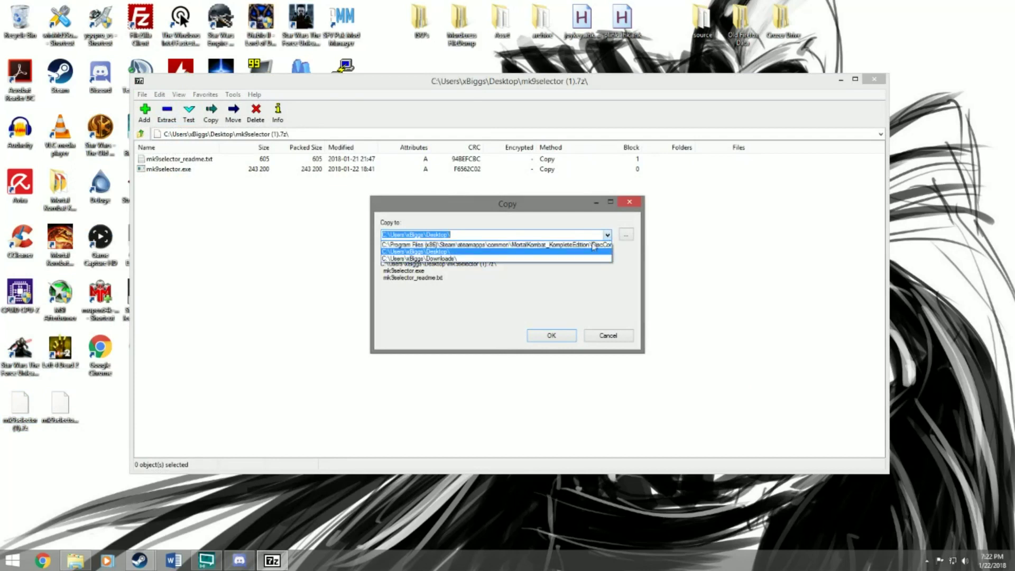
{"action": "left_click", "coordinate": [550, 335]}
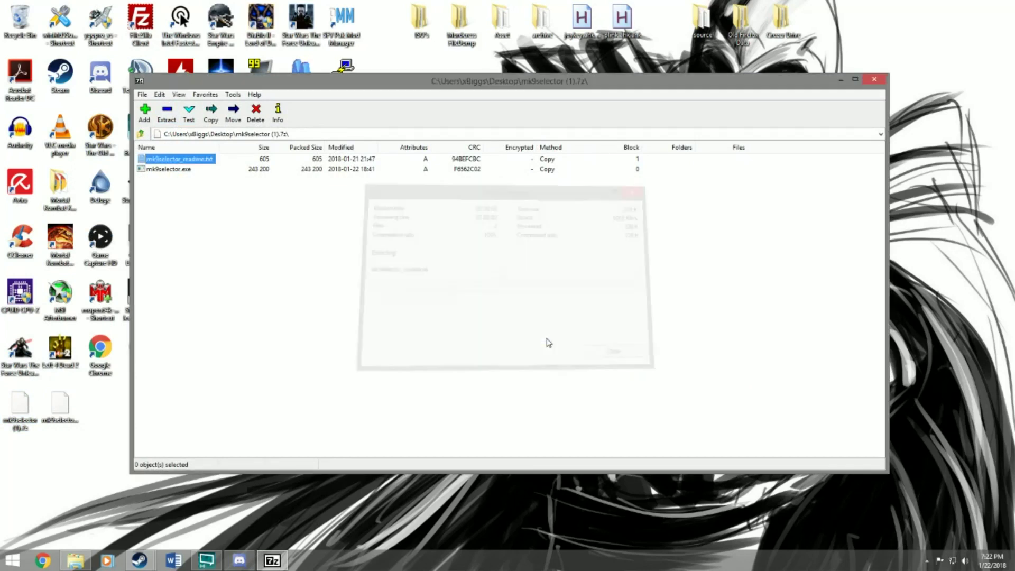
{"action": "left_click", "coordinate": [879, 80]}
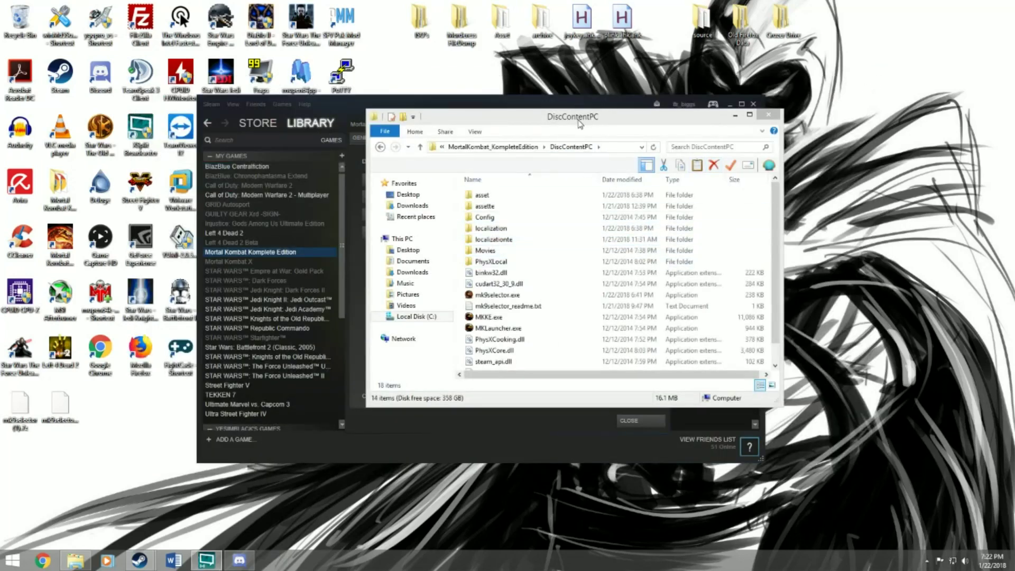
- Reposition the DiscContentPC window and select mk9selector.exe
{"action": "left_click_drag", "start_coordinate": [580, 124], "coordinate": [562, 108]}
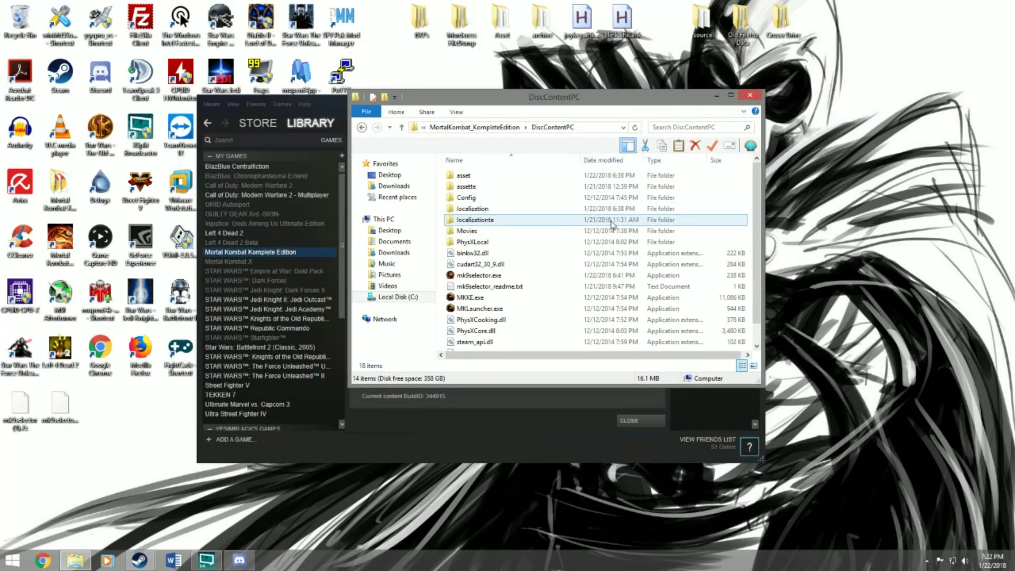
{"action": "scroll", "coordinate": [613, 227], "scroll_direction": "down", "scroll_amount": 1}
{"action": "scroll", "coordinate": [630, 238], "scroll_direction": "up", "scroll_amount": 1}
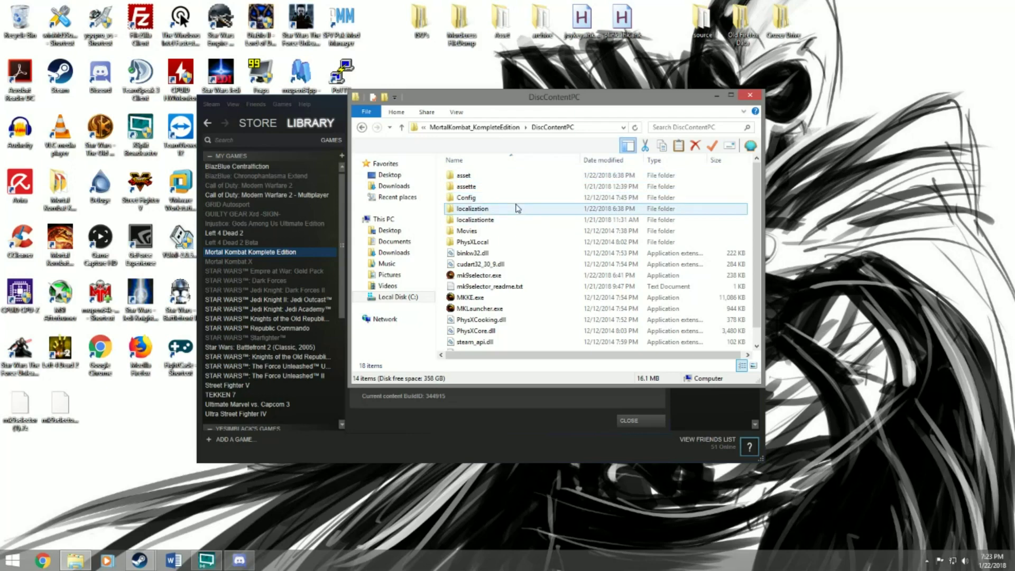
{"action": "mouse_move", "coordinate": [516, 195]}
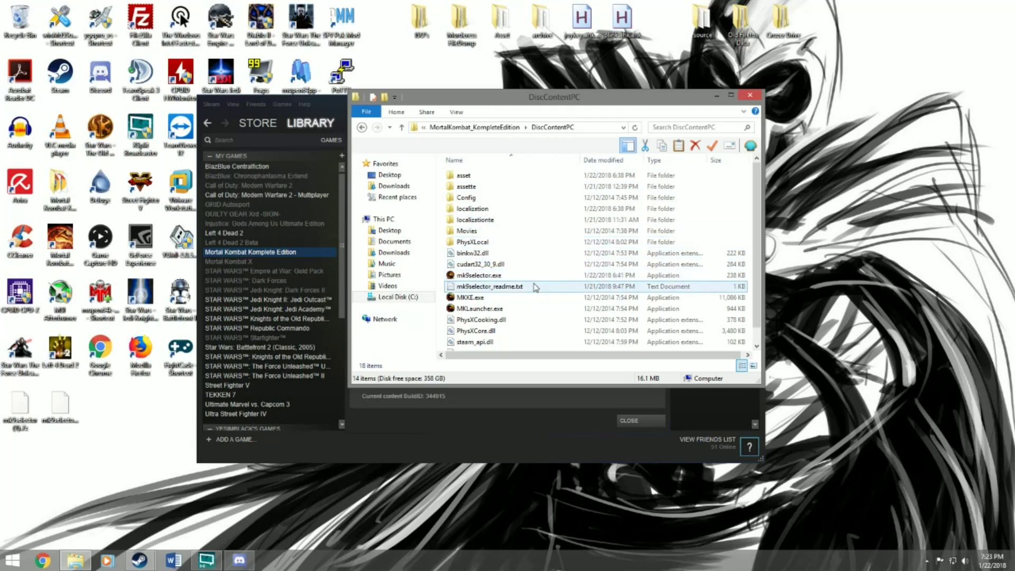
{"action": "mouse_move", "coordinate": [535, 288]}
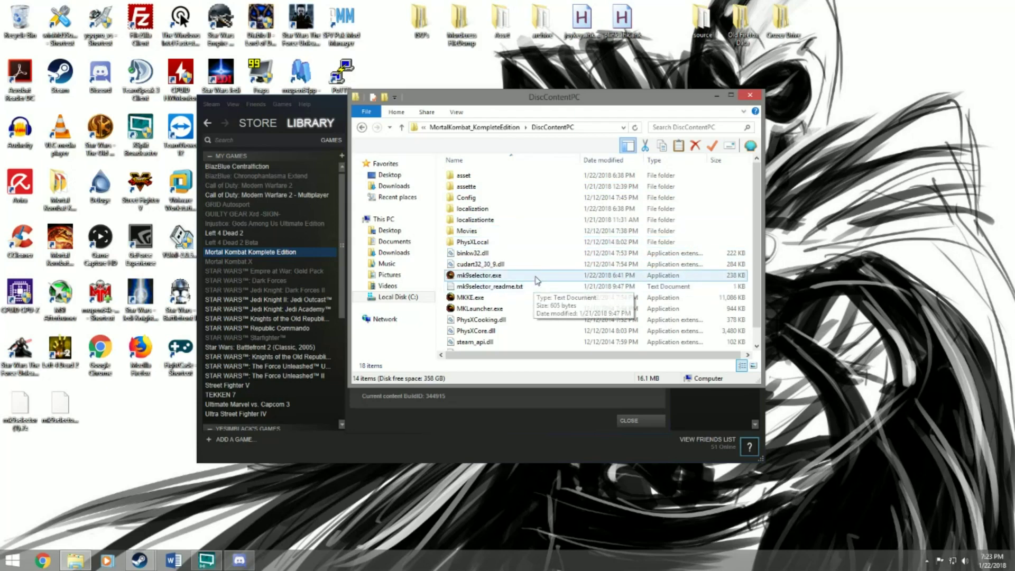
{"action": "left_click", "coordinate": [530, 276]}
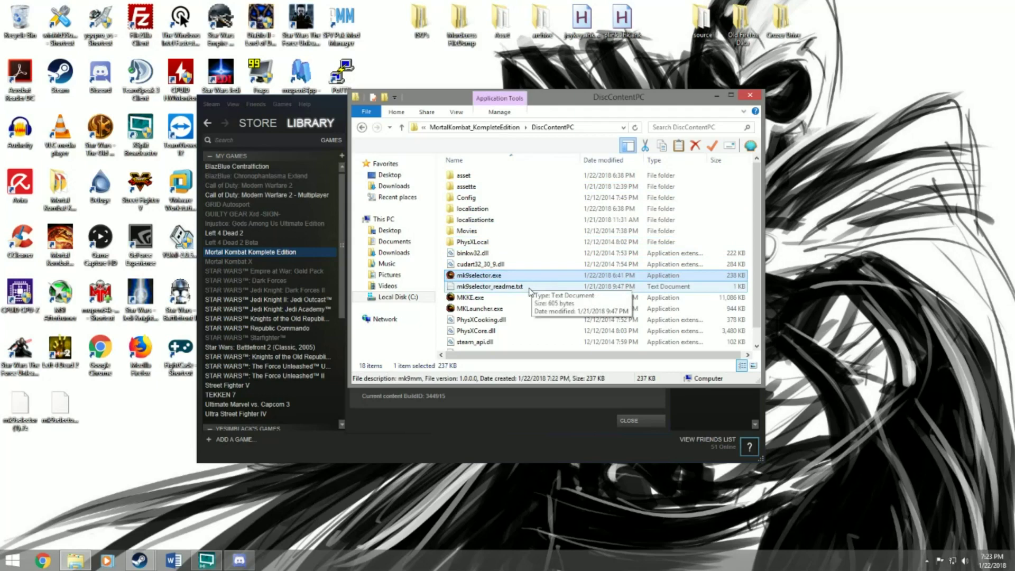
- Create a shortcut to mk9selector.exe and drag it onto the desktop
{"action": "scroll", "coordinate": [530, 290], "scroll_direction": "down", "scroll_amount": 1}
{"action": "mouse_move", "coordinate": [509, 259]}
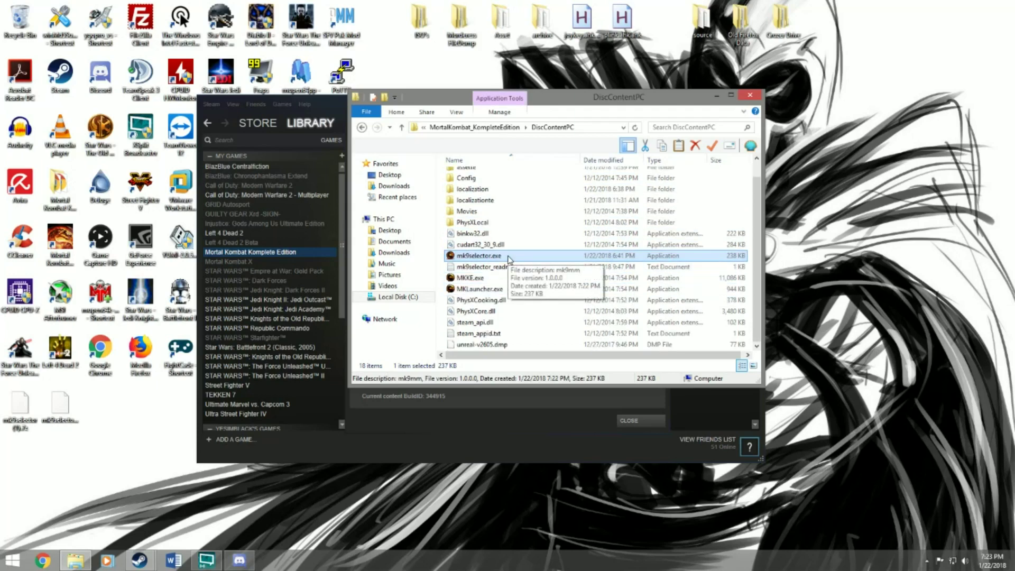
{"action": "right_click", "coordinate": [509, 259]}
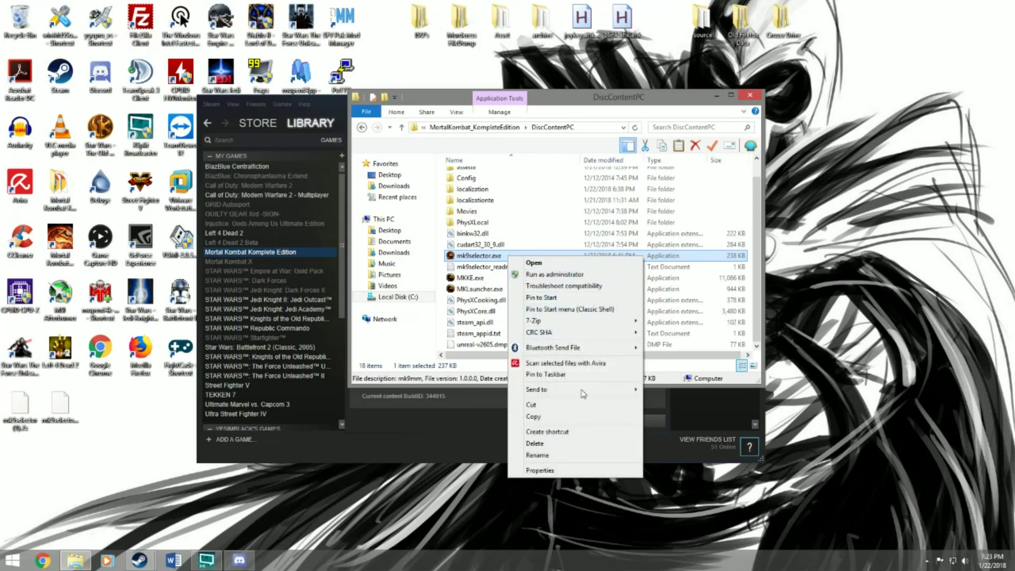
{"action": "left_click", "coordinate": [554, 432]}
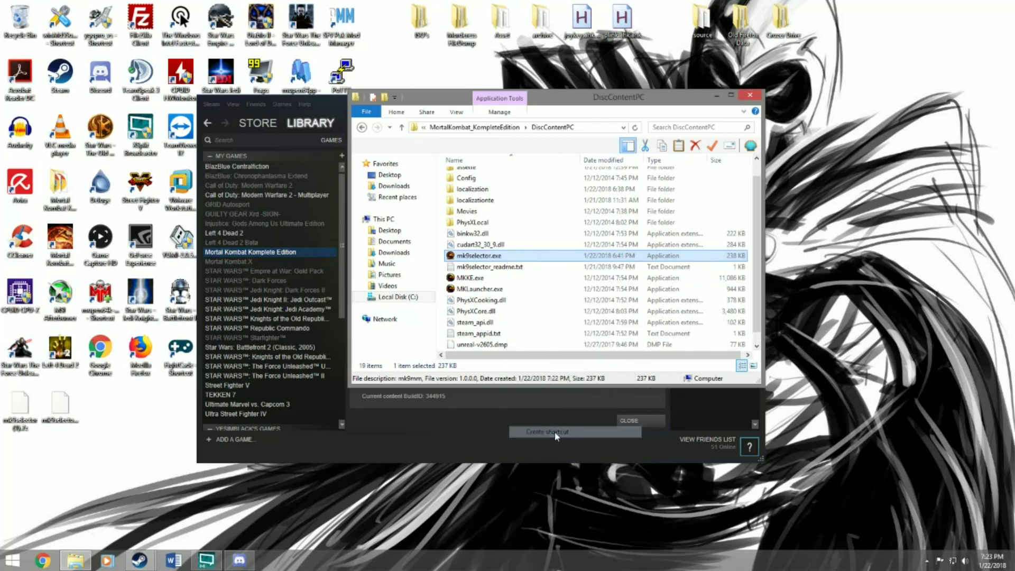
{"action": "left_click_drag", "start_coordinate": [492, 267], "coordinate": [112, 424]}
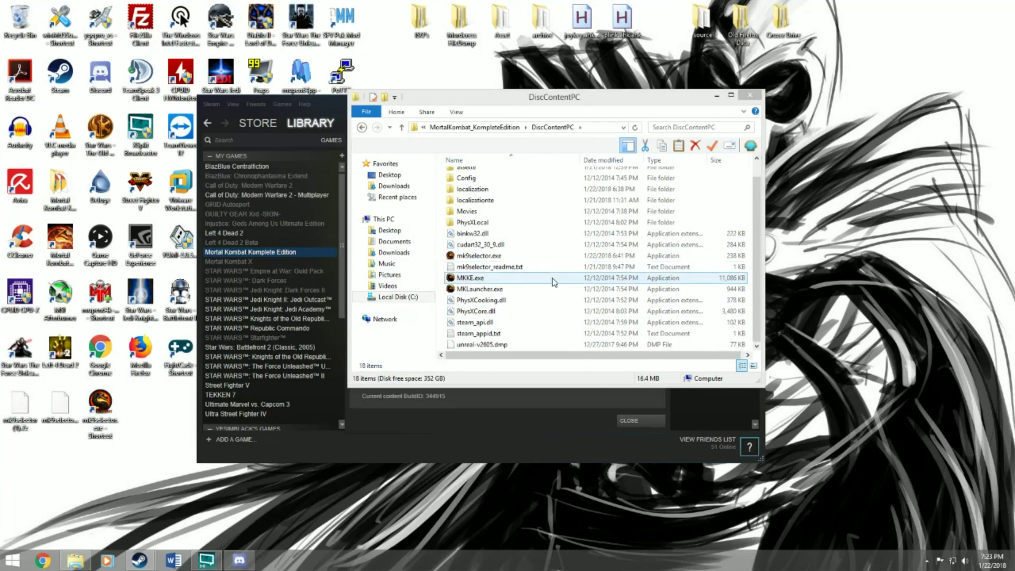
- Close Explorer and Steam, then launch Komplete Edition from the mk9selector desktop shortcut
{"action": "left_click", "coordinate": [750, 97]}
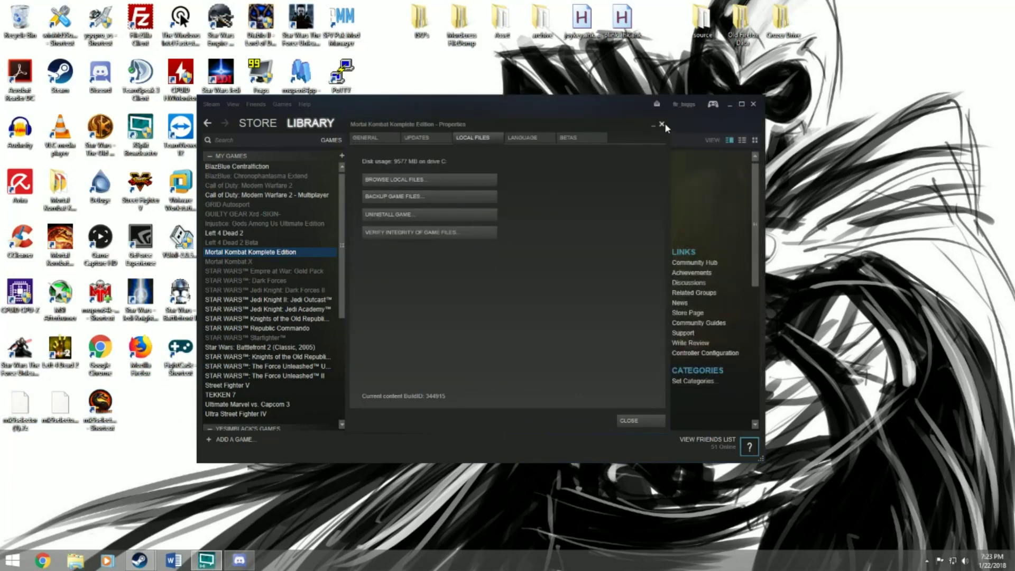
{"action": "left_click", "coordinate": [662, 124]}
{"action": "left_click", "coordinate": [754, 104]}
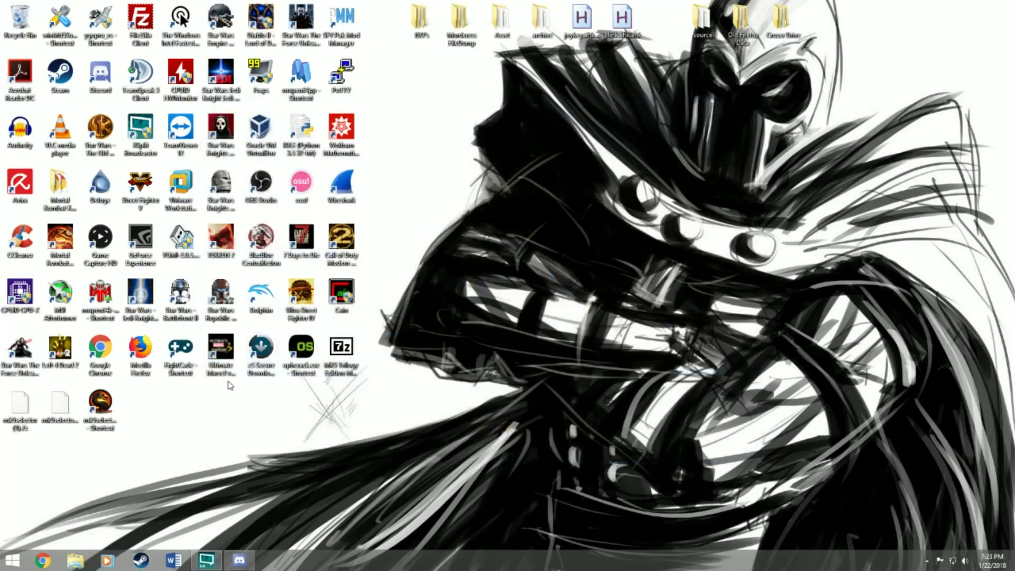
{"action": "double_click", "coordinate": [115, 416]}
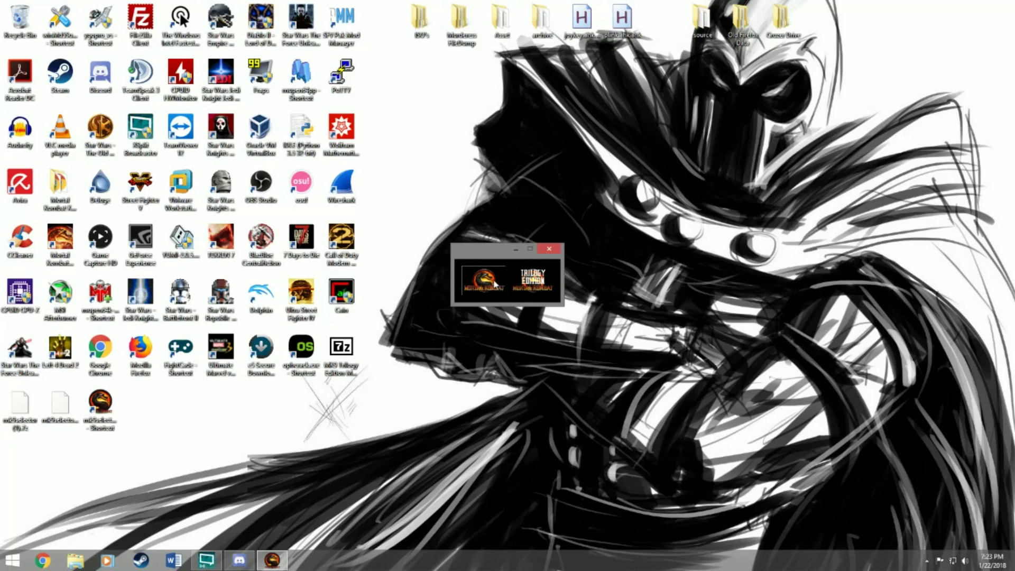
{"action": "left_click", "coordinate": [494, 284]}
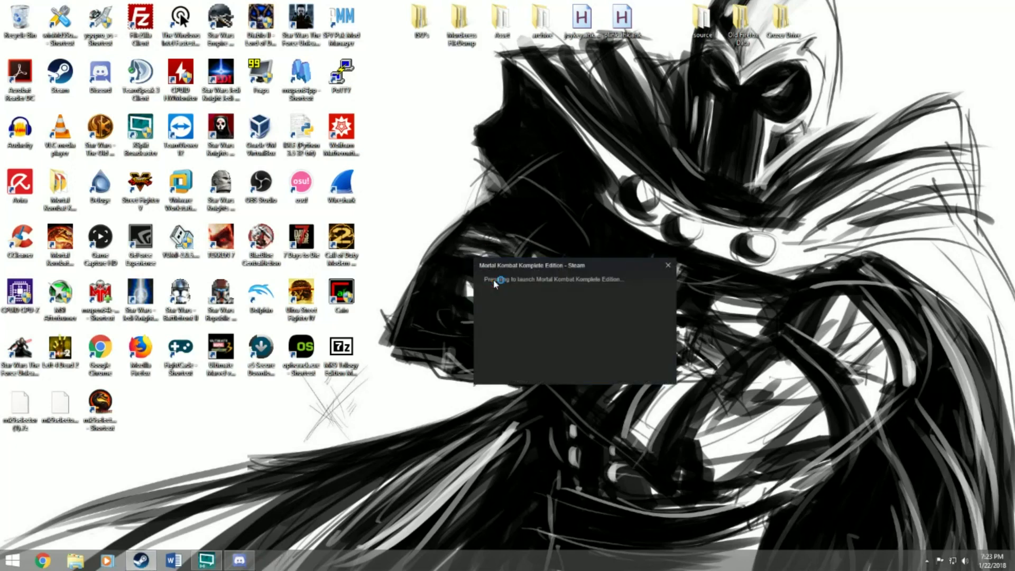